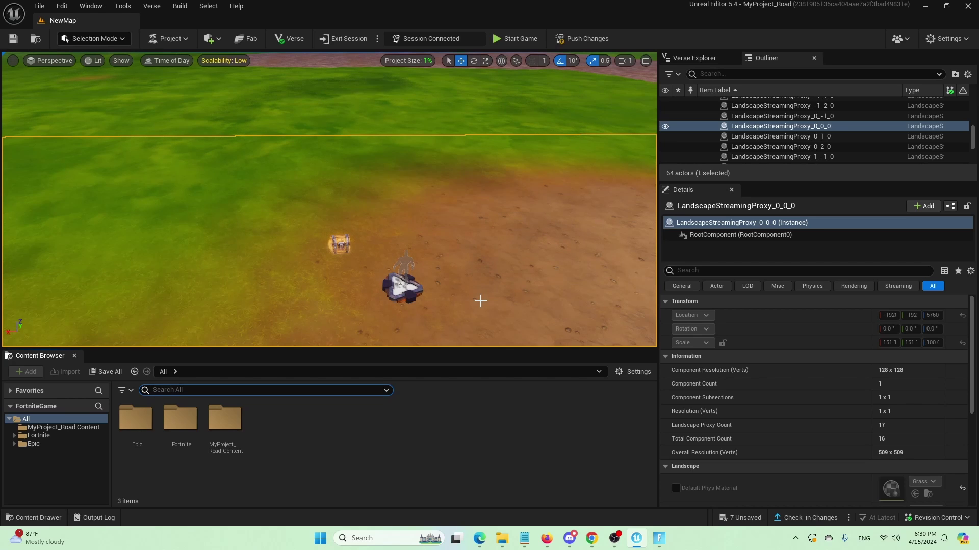
# Search the Content Browser for 'creature' and place a Creature Spawner in the level
pyautogui.moveTo(481, 301)
pyautogui.mouseDown(button='right')
pyautogui.moveTo(481, 285)
pyautogui.moveTo(481, 306)
pyautogui.mouseUp(button='right')
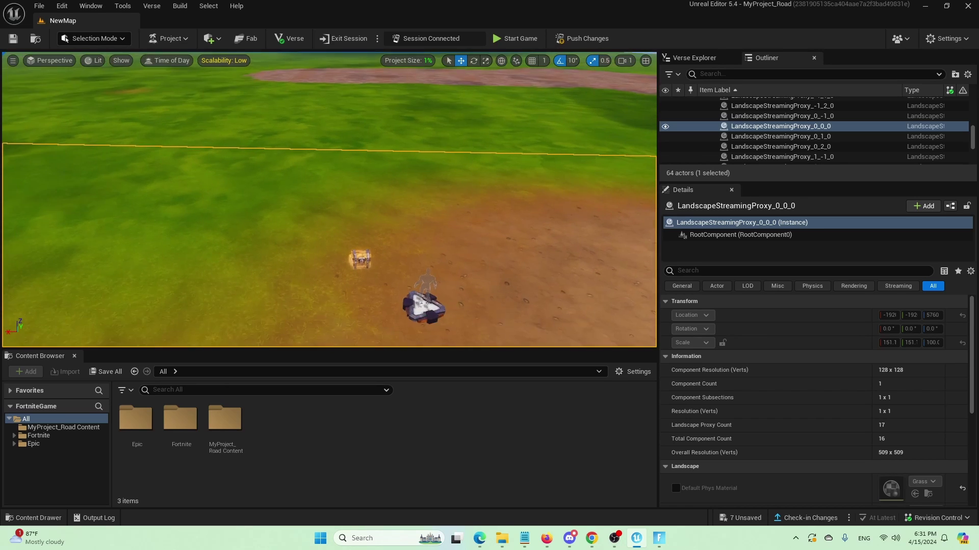
pyautogui.moveTo(398, 277); pyautogui.dragTo(398, 277, button='right')
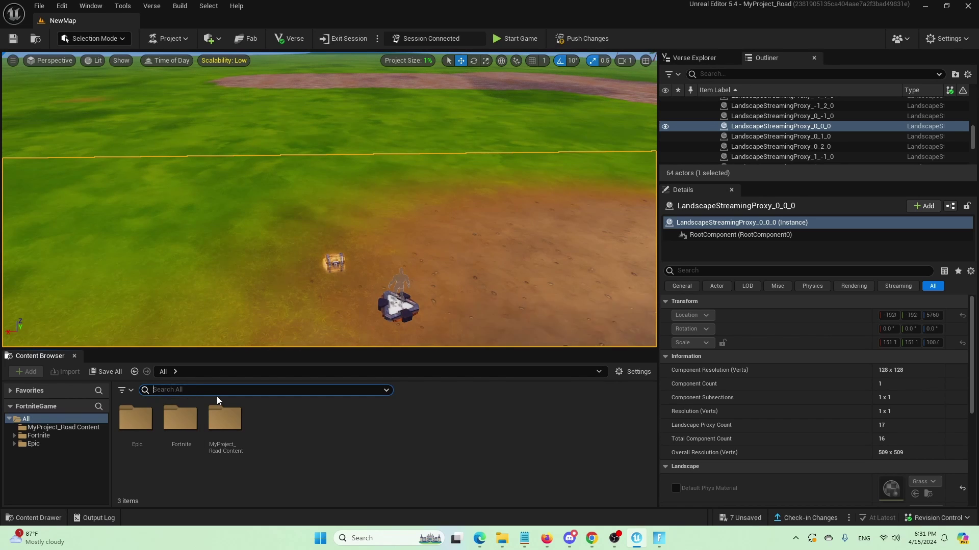
pyautogui.write('crea')
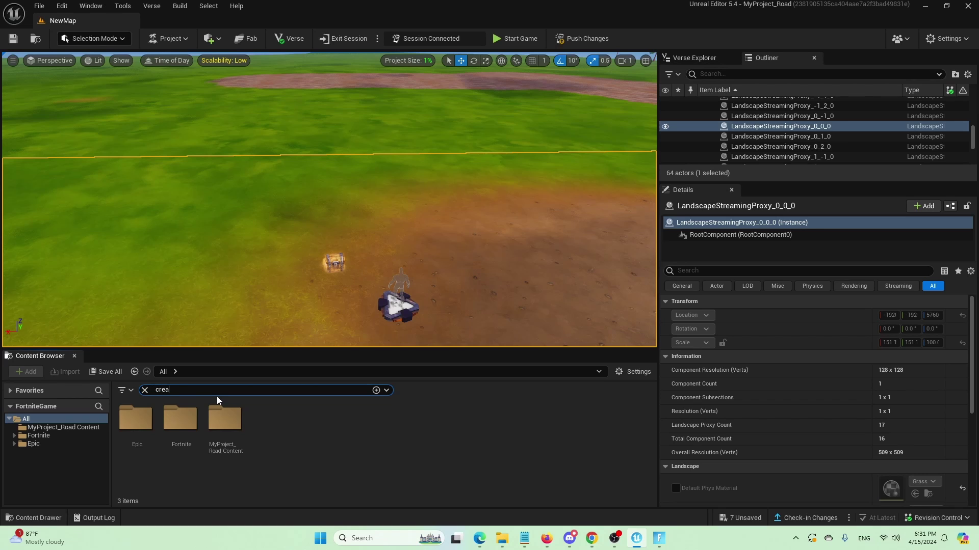
pyautogui.write('t')
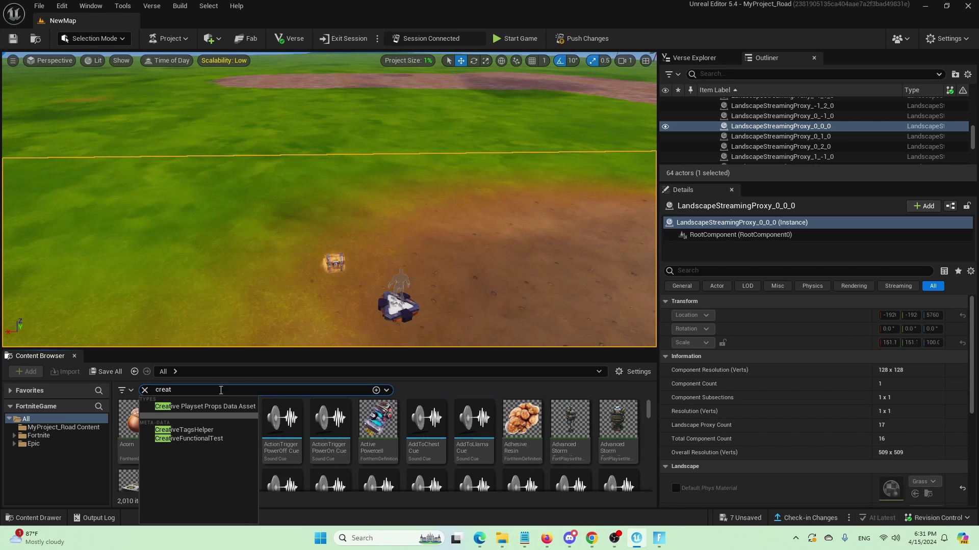
pyautogui.write('ture')
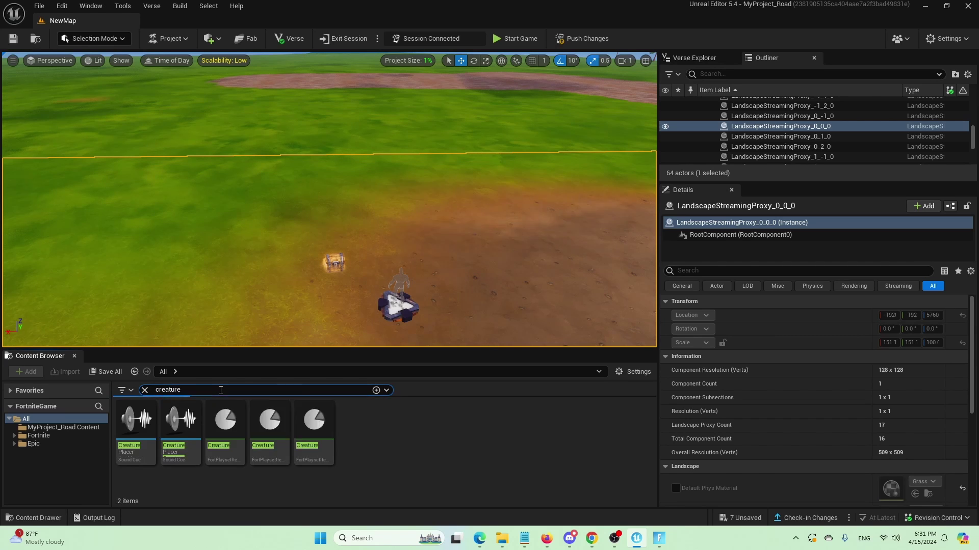
pyautogui.moveTo(225, 420); pyautogui.dragTo(286, 119)
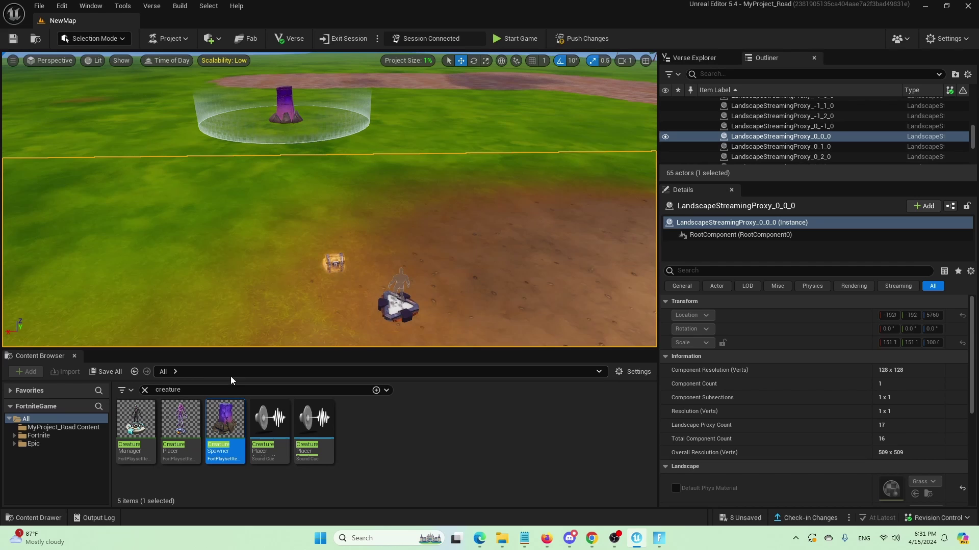
# Set the placed spawner's Creature Type to Megabrute
pyautogui.click(251, 126)
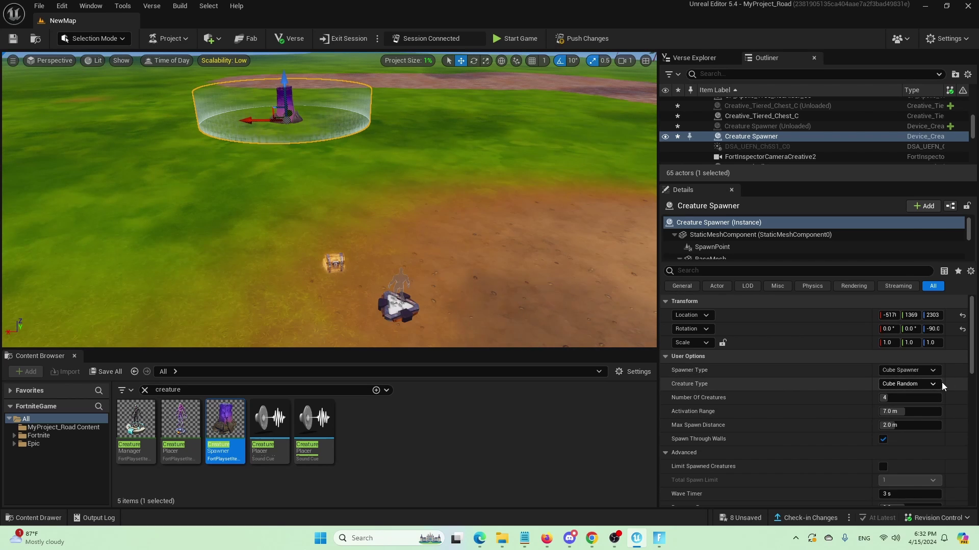
pyautogui.click(927, 385)
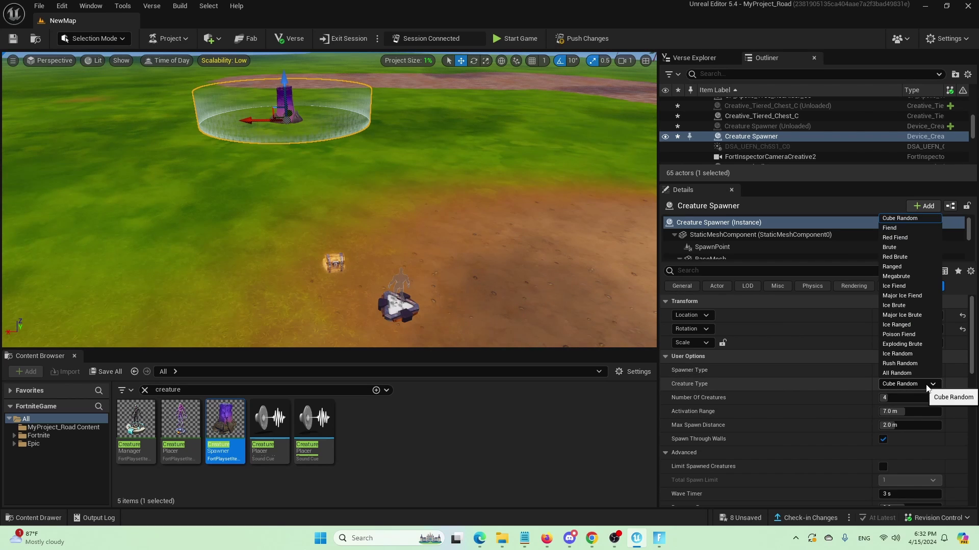
pyautogui.click(922, 278)
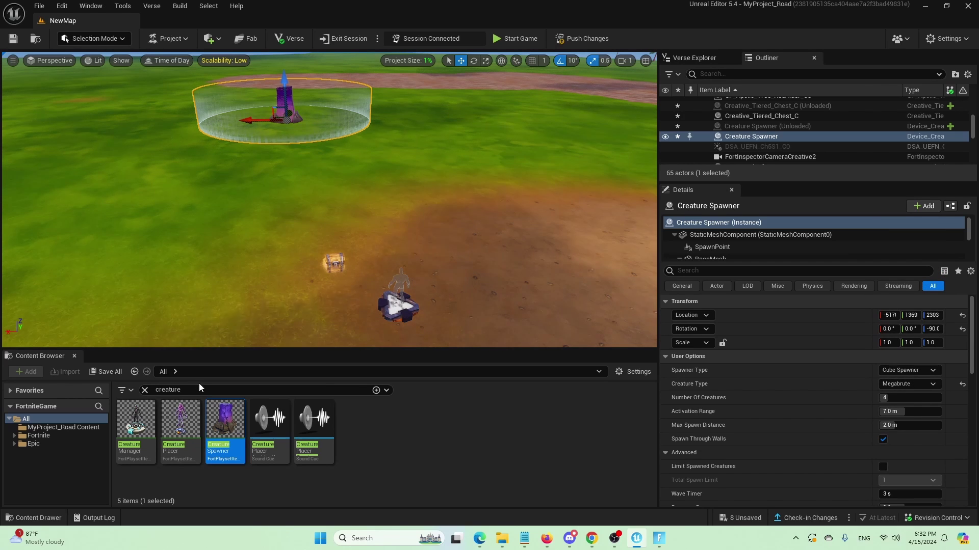
# Place a Creature Manager in the level and set its Creature Type to Megabrute
pyautogui.moveTo(124, 427)
pyautogui.moveTo(123, 427); pyautogui.dragTo(236, 311)
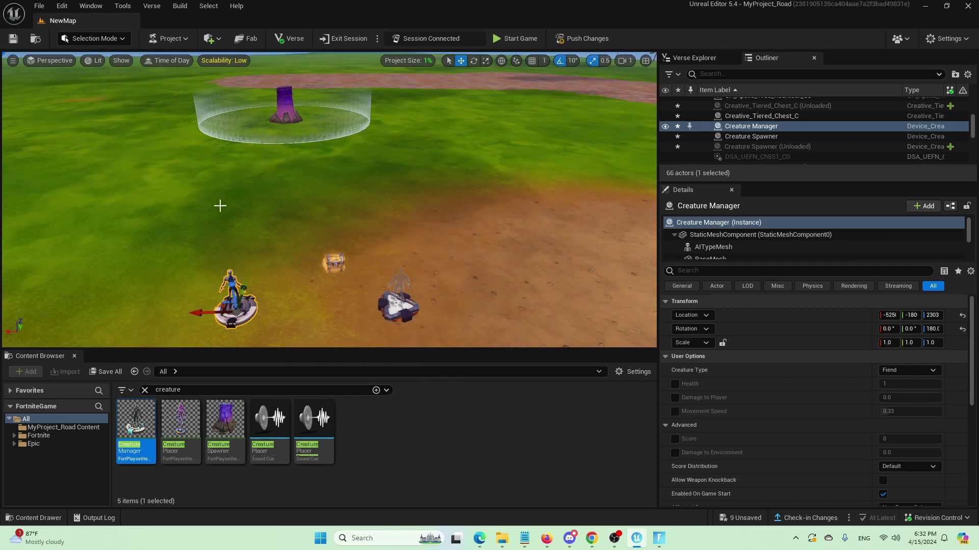
pyautogui.click(270, 290)
pyautogui.click(234, 310)
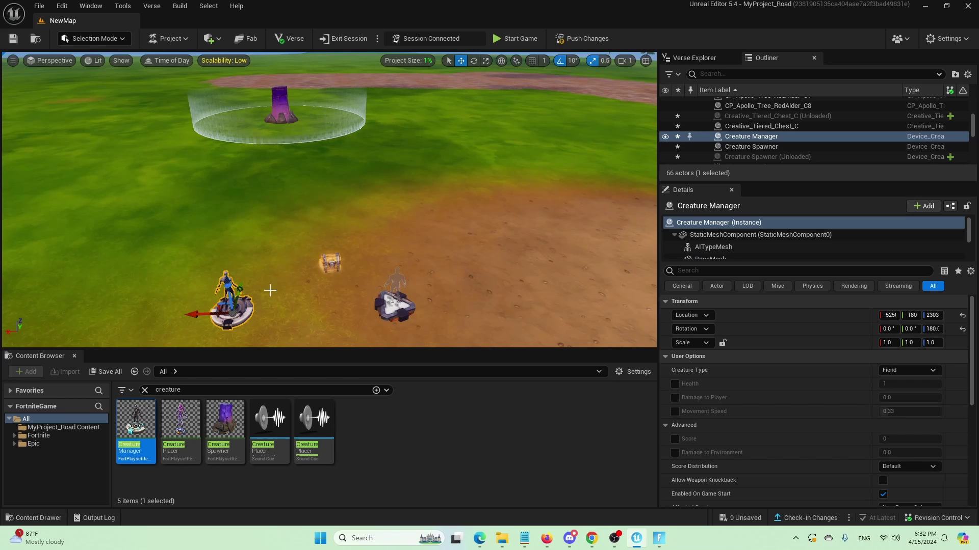
pyautogui.moveTo(268, 288); pyautogui.dragTo(251, 260, button='right')
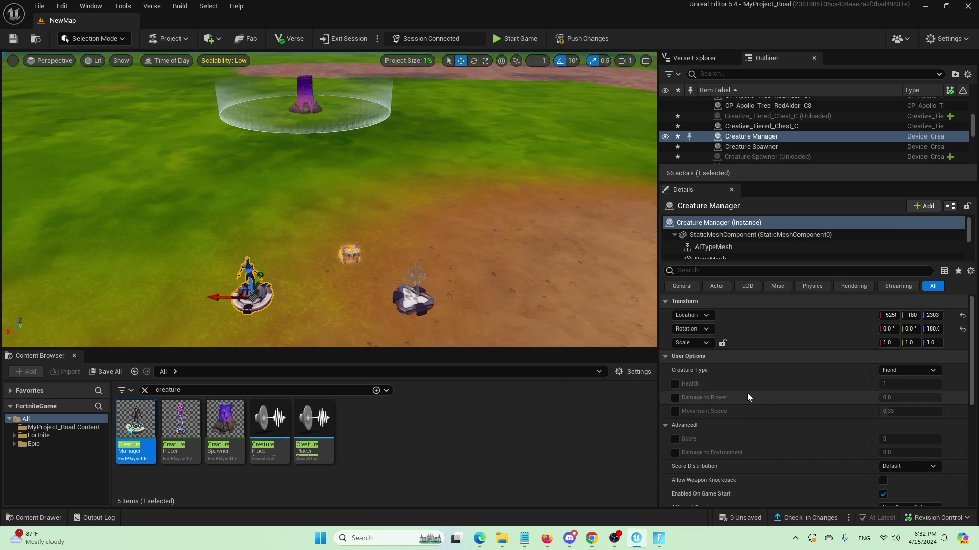
pyautogui.click(922, 372)
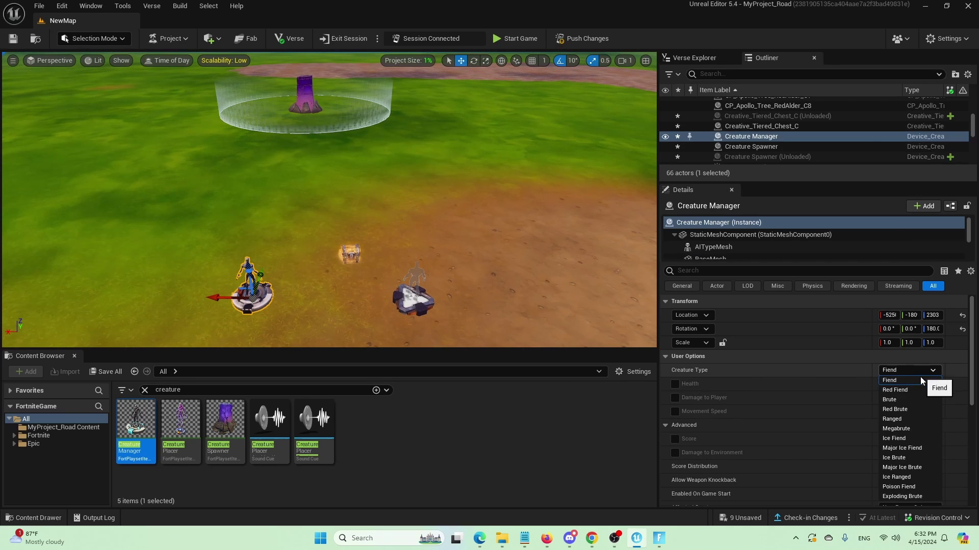
pyautogui.click(909, 430)
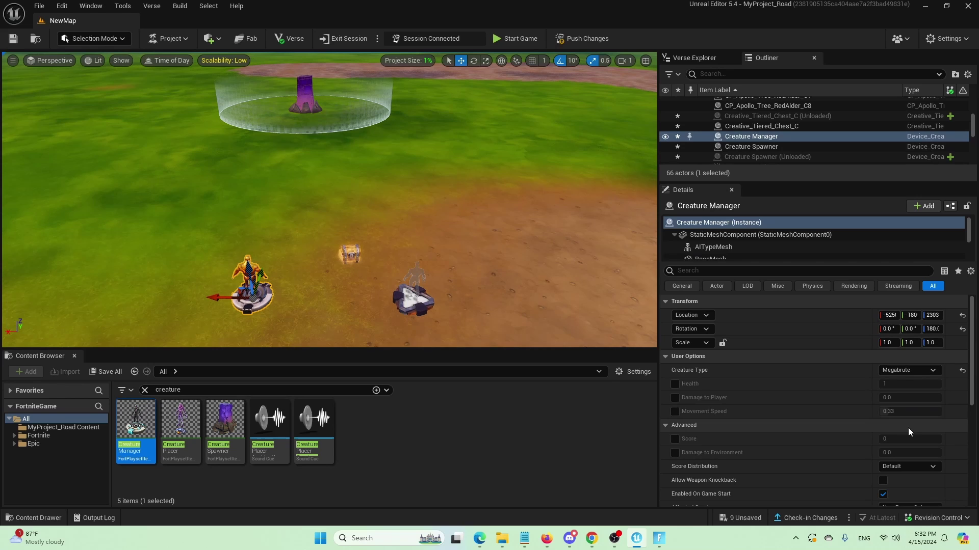
# Enable and set Health 1000, Damage to Player 15 and Movement Speed 0.1
pyautogui.click(674, 385)
pyautogui.click(673, 399)
pyautogui.click(674, 412)
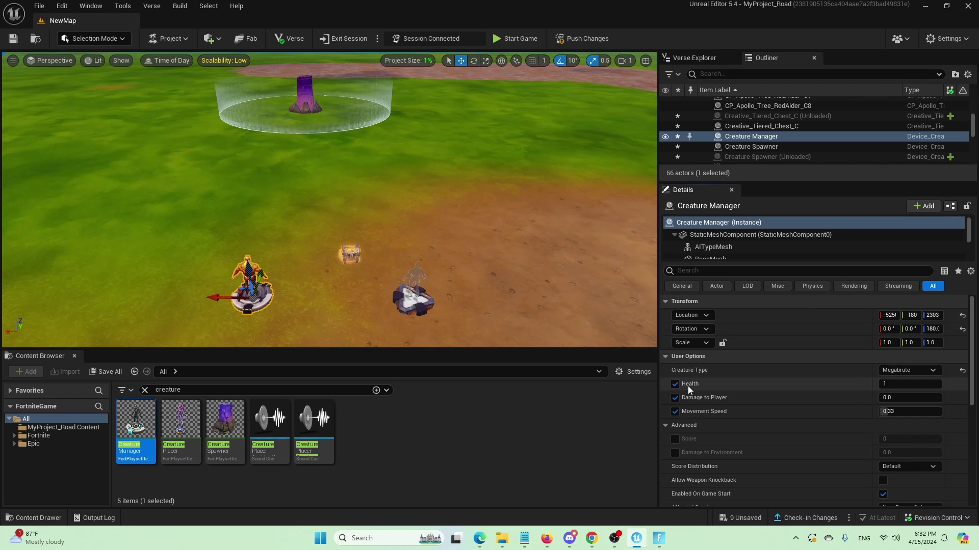
pyautogui.click(898, 387)
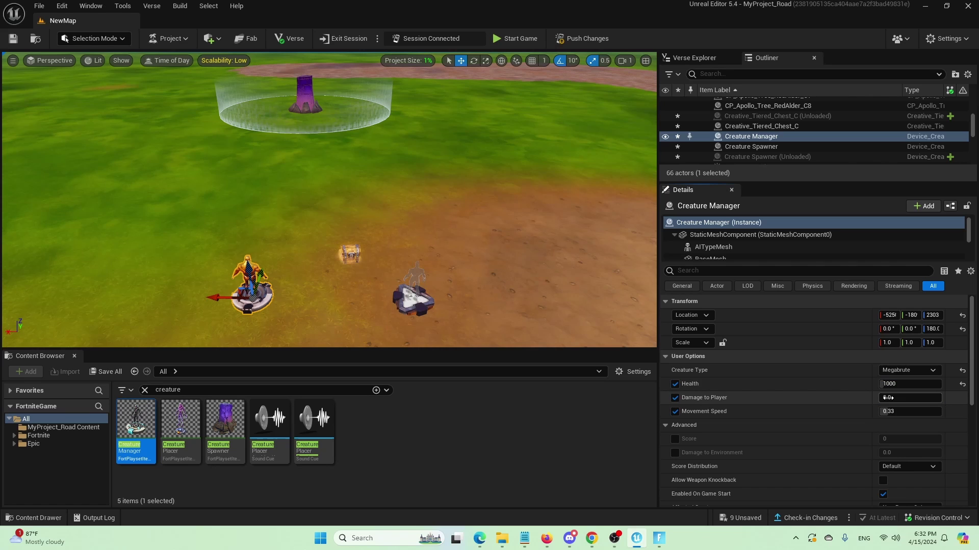
pyautogui.click(888, 398)
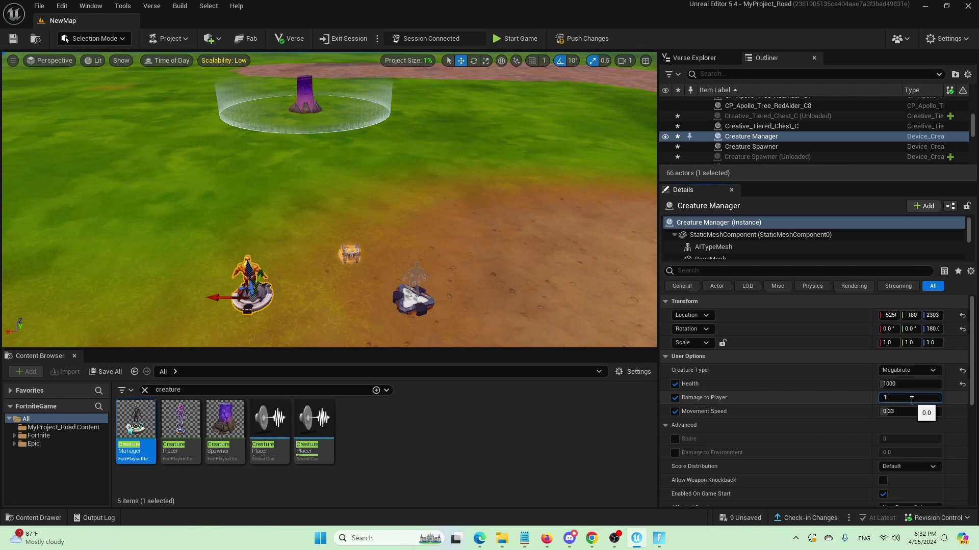
pyautogui.click(913, 411)
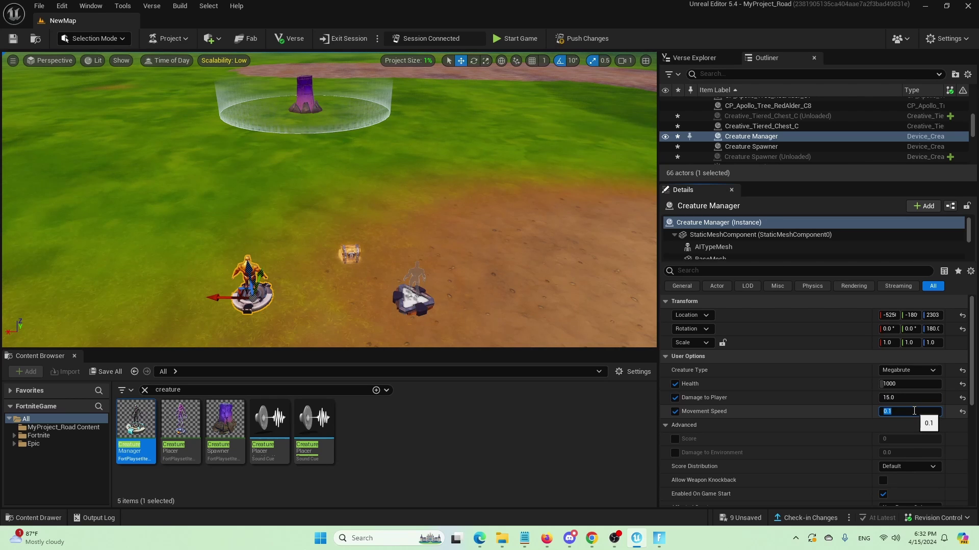
pyautogui.click(578, 404)
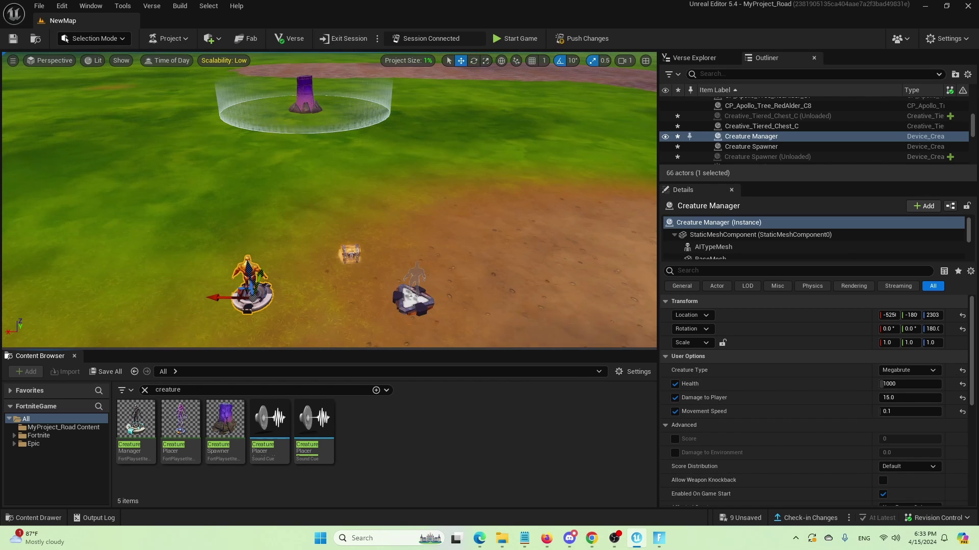
# Select the Creature Spawner and set Number Of Creatures to 1
pyautogui.press('Down')
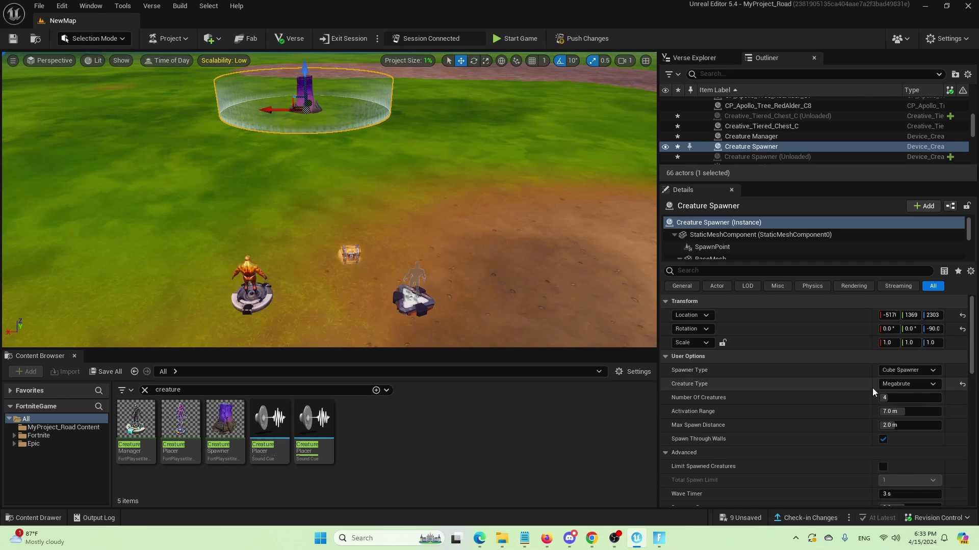
pyautogui.click(897, 398)
pyautogui.write('1')
pyautogui.press('Return')
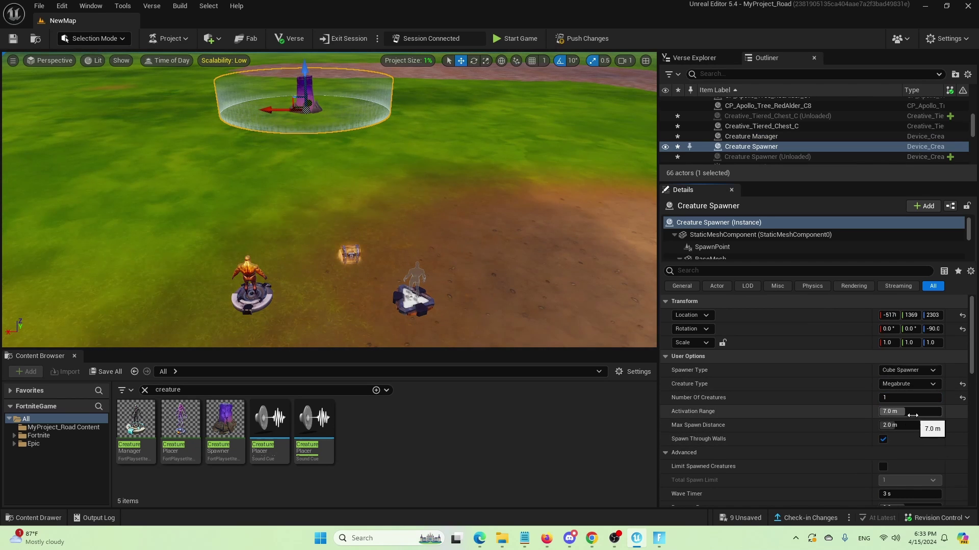
# Raise Activation Range to 1500 cm and enable Limit Spawned Creatures with a total limit of 1
pyautogui.moveTo(912, 415)
pyautogui.mouseDown()
pyautogui.moveTo(932, 416)
pyautogui.moveTo(912, 415)
pyautogui.mouseUp()
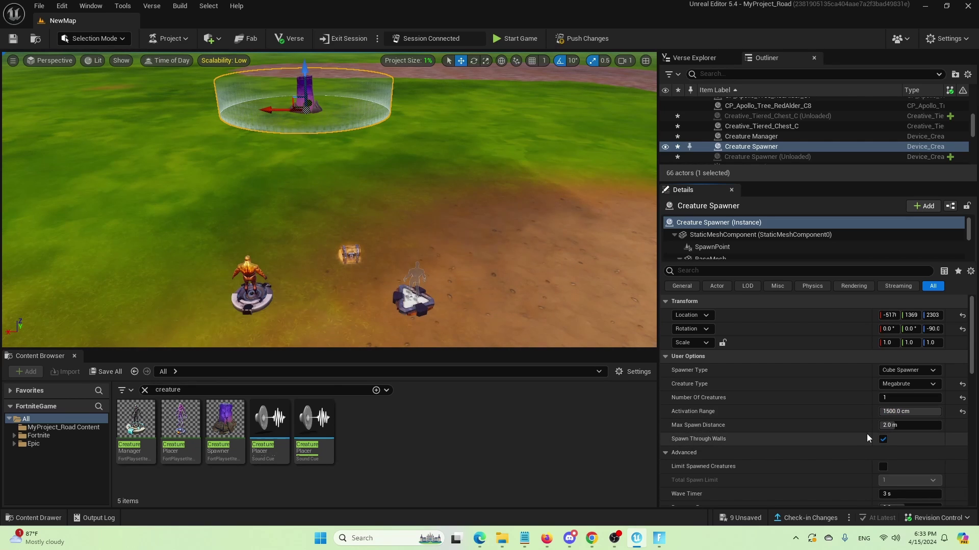
pyautogui.scroll(-3, 925, 434)
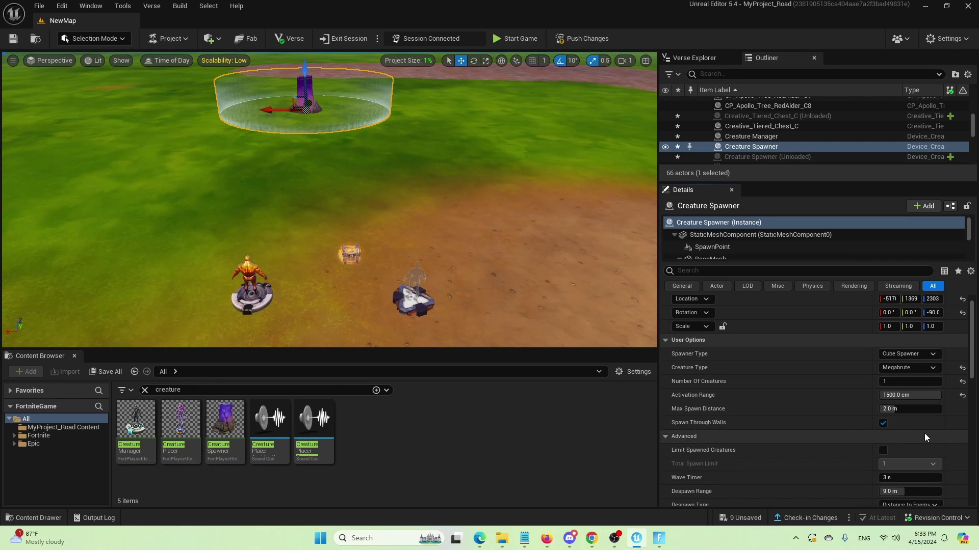
pyautogui.click(883, 401)
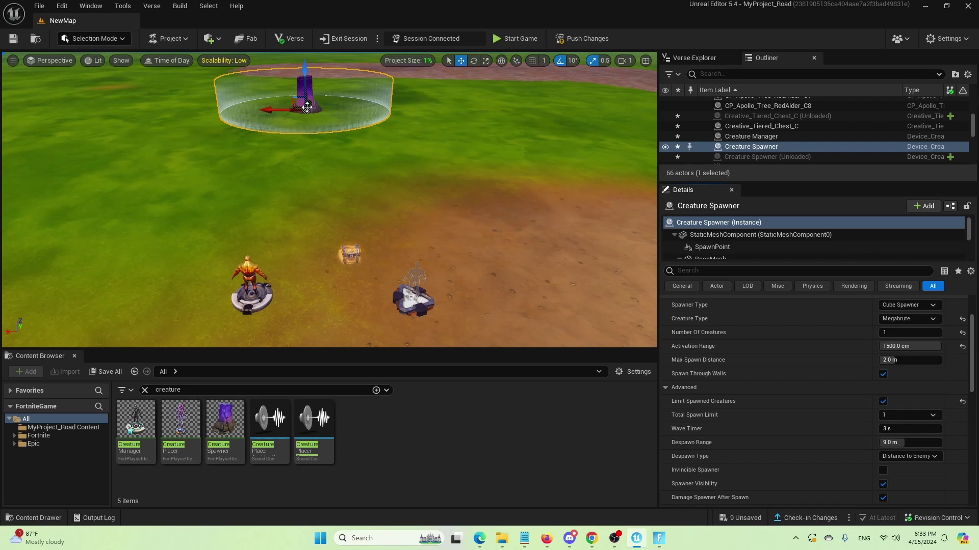
pyautogui.moveTo(309, 175); pyautogui.dragTo(430, 213, button='right')
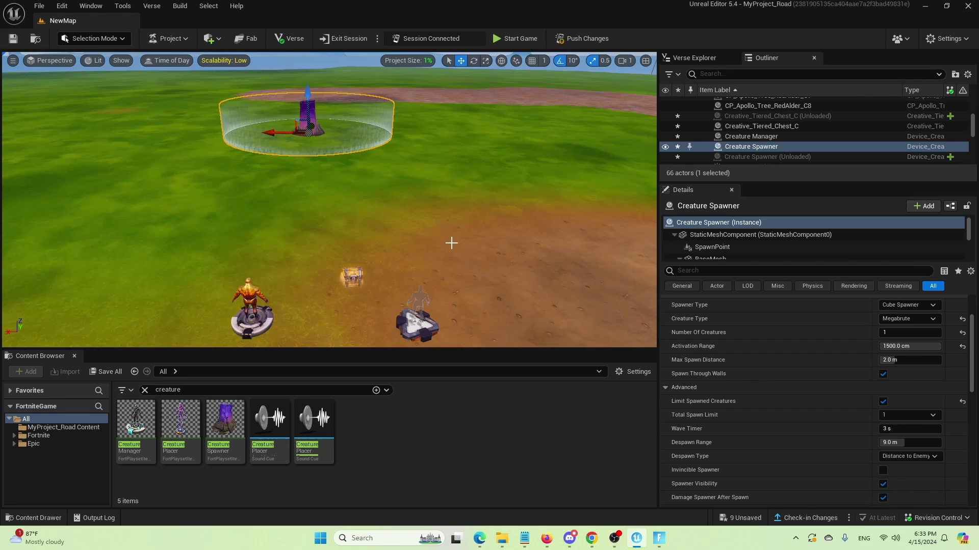
# Push the changes to the live session, saving the modified content first
pyautogui.click(586, 45)
pyautogui.click(575, 384)
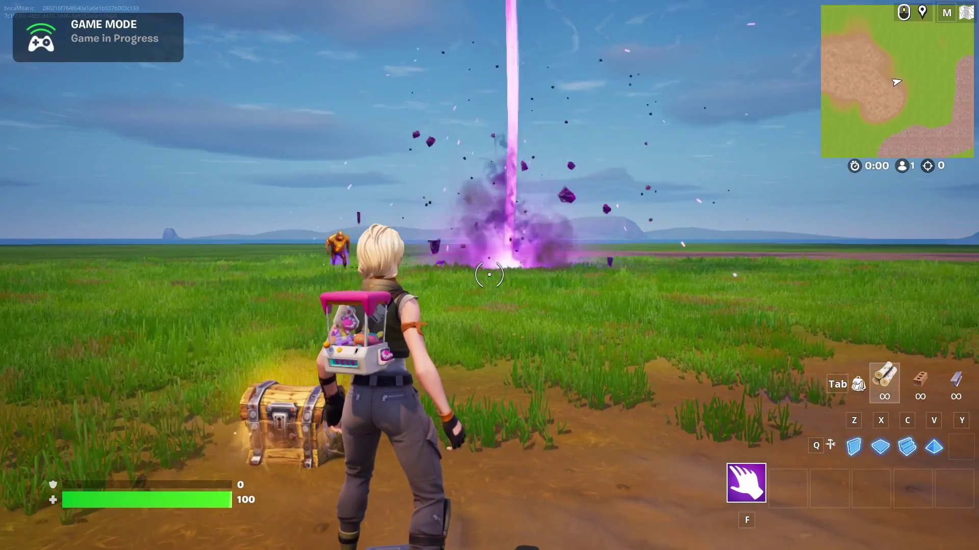
# Loot the chest and equip the Ares' Warforged Assault Rifle
pyautogui.press('w')
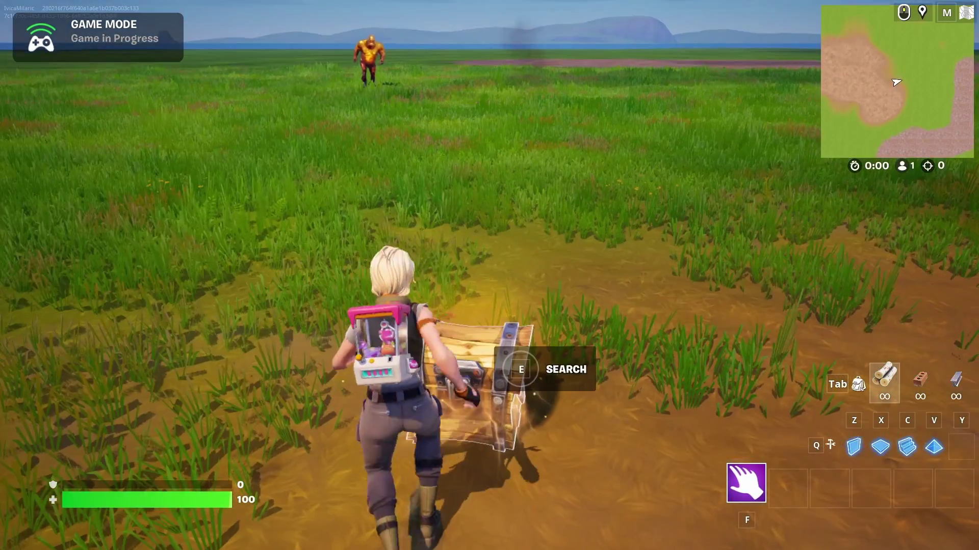
pyautogui.press('e')
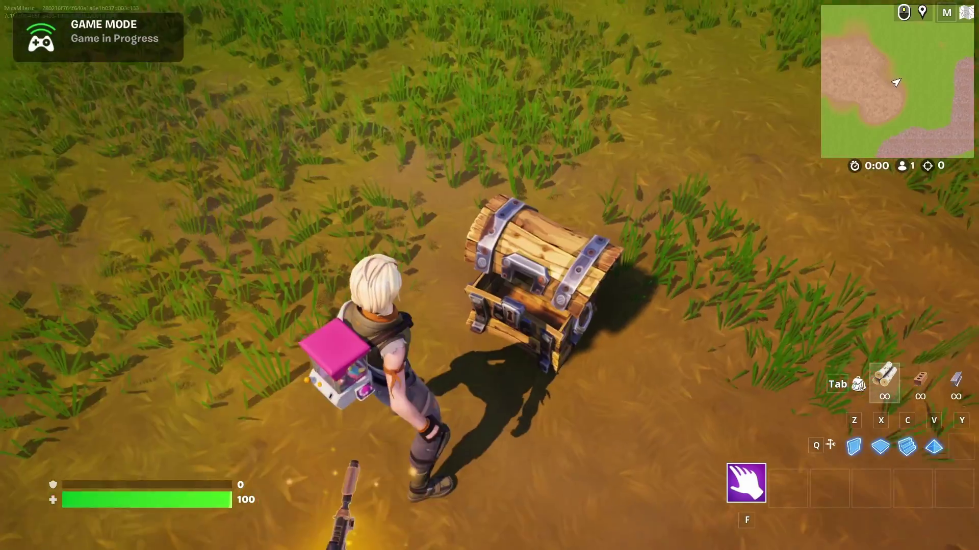
pyautogui.press('s')
pyautogui.press('e')
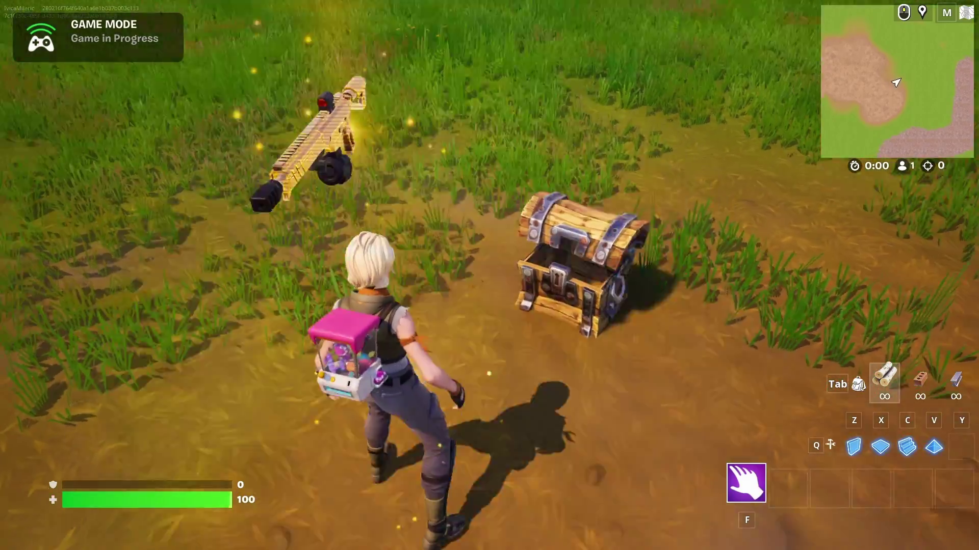
pyautogui.press('1')
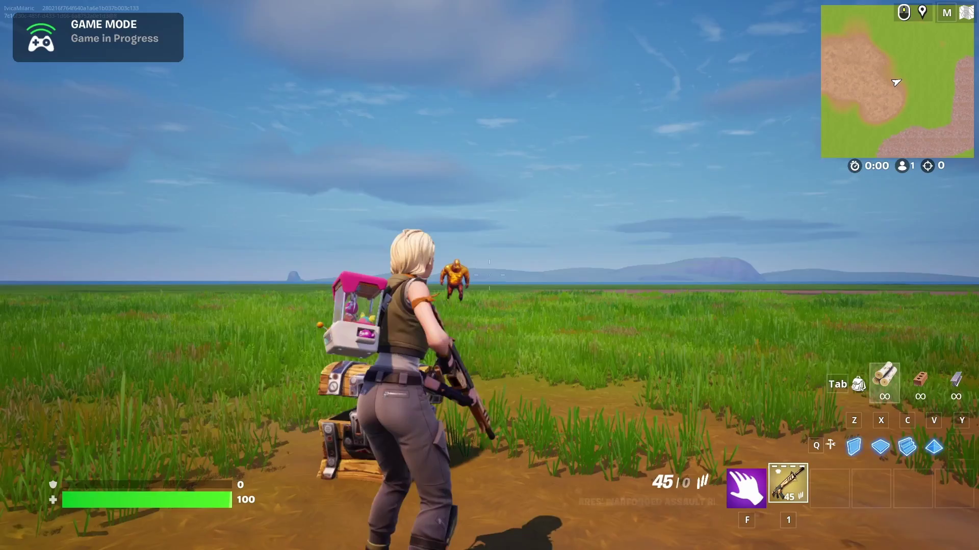
# Aim down sights and shoot the golden Megabrute in two bursts
pyautogui.rightClick(490, 275)
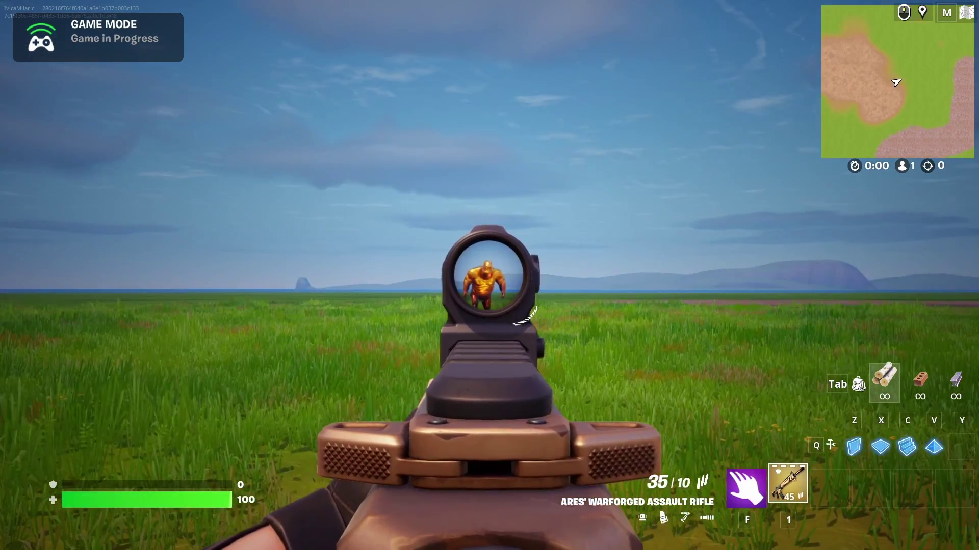
pyautogui.click(489, 275)
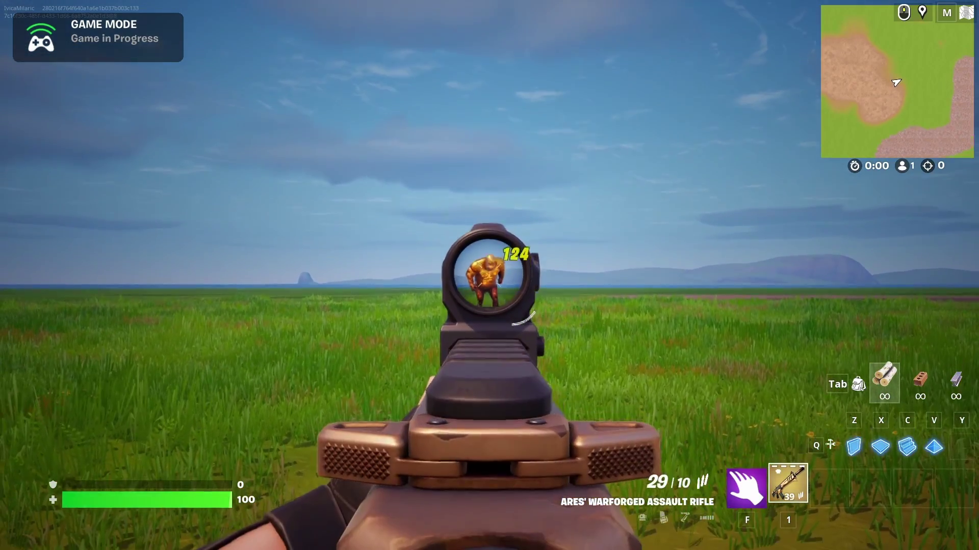
pyautogui.click(490, 276)
pyautogui.rightClick(490, 276)
pyautogui.press('w')
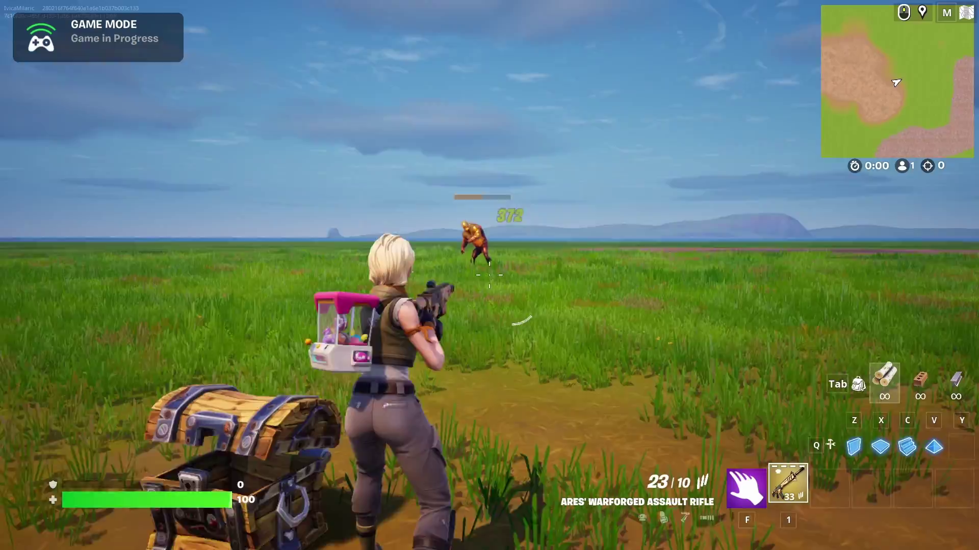
pyautogui.rightClick(489, 276)
pyautogui.click(489, 275)
pyautogui.click(490, 275)
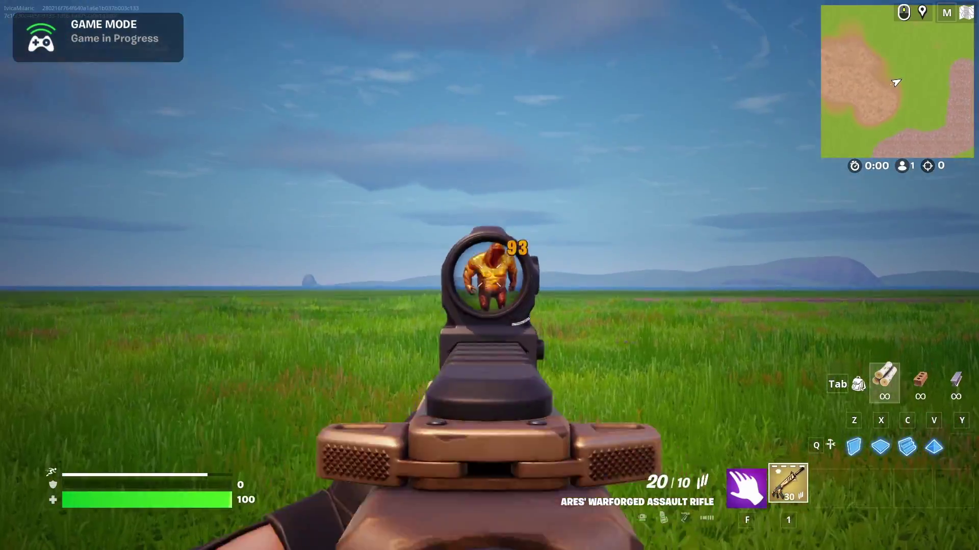
pyautogui.rightClick(489, 275)
# Close in, back away, and keep firing until the Megabrute dies
pyautogui.press('w')
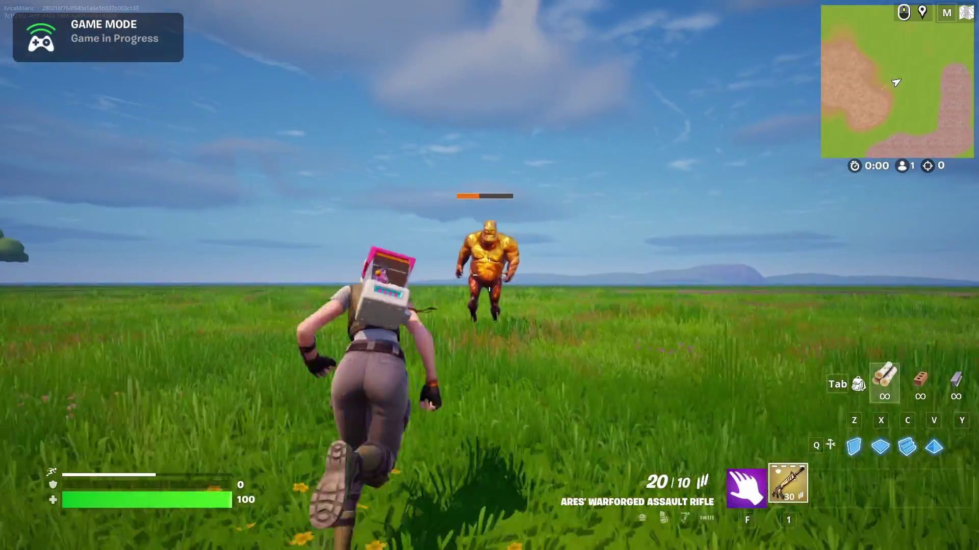
pyautogui.press('w')
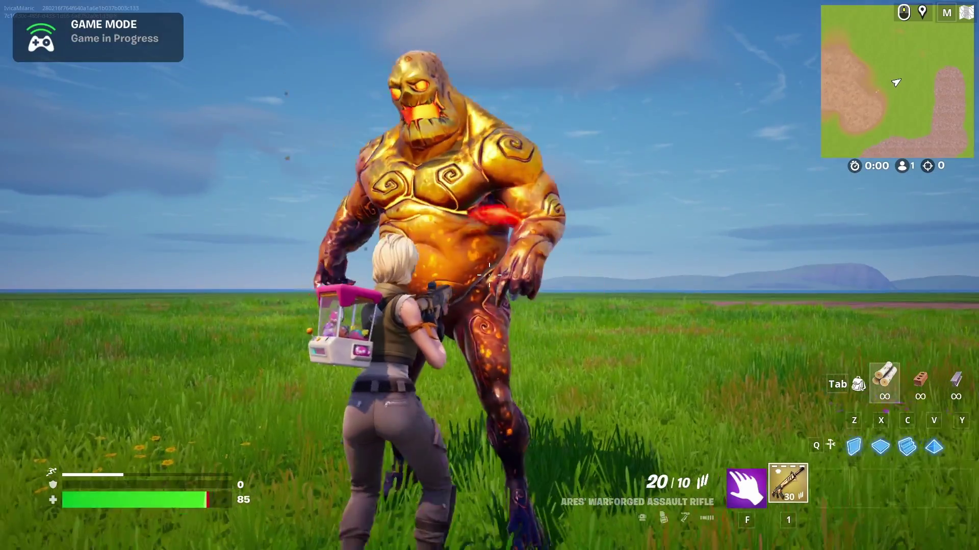
pyautogui.press('s')
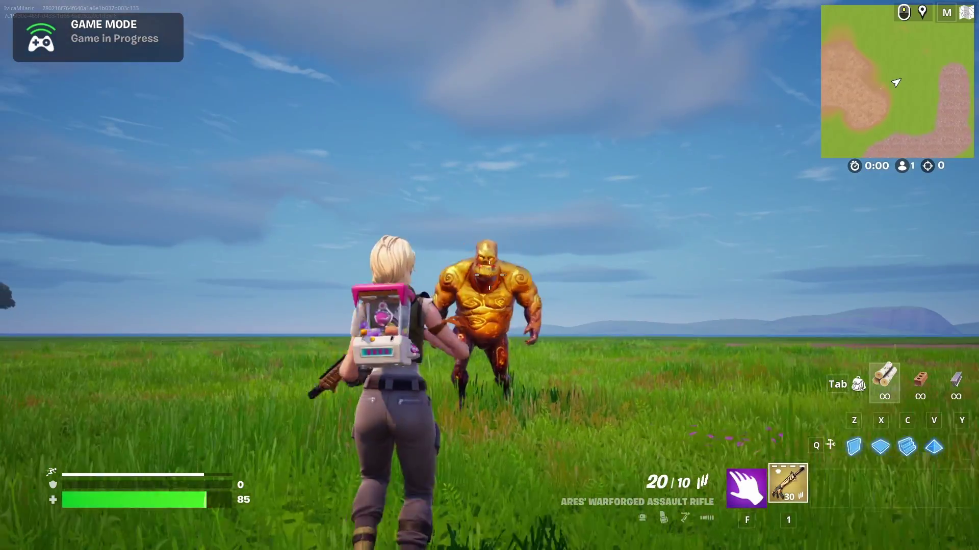
pyautogui.press('s')
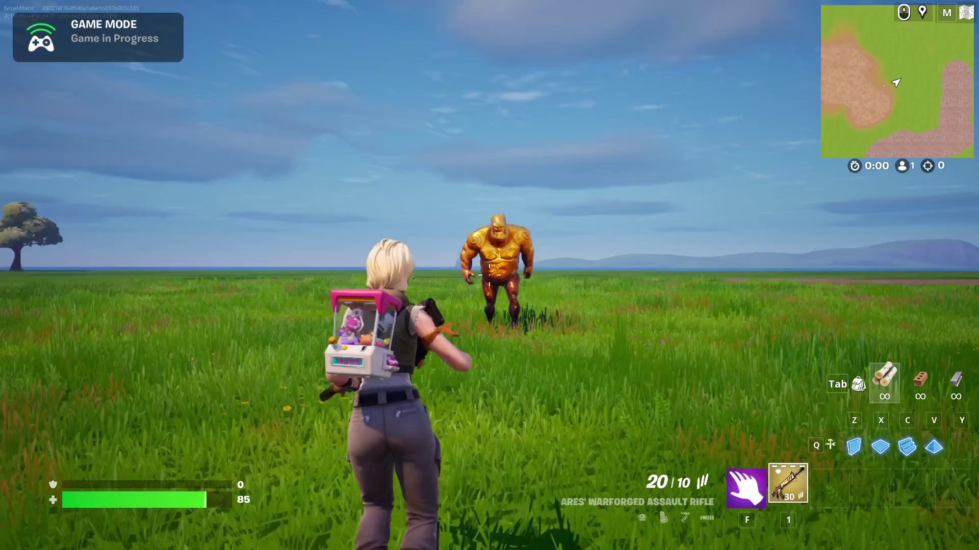
pyautogui.moveTo(489, 276); pyautogui.dragTo(489, 275, button='right')
pyautogui.click(489, 275)
pyautogui.click(489, 275)
pyautogui.click(490, 275)
pyautogui.click(490, 275)
pyautogui.click(490, 275)
pyautogui.click(490, 275)
pyautogui.click(490, 275)
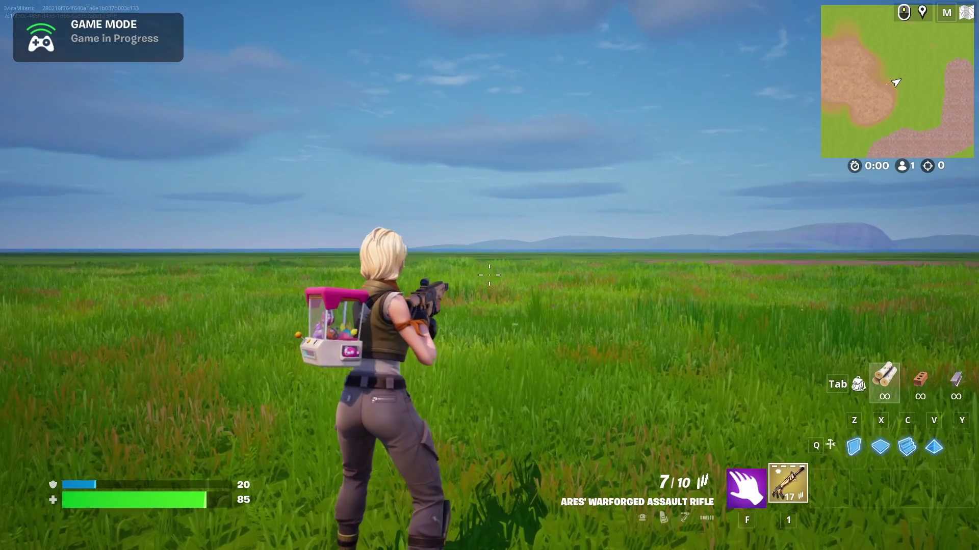